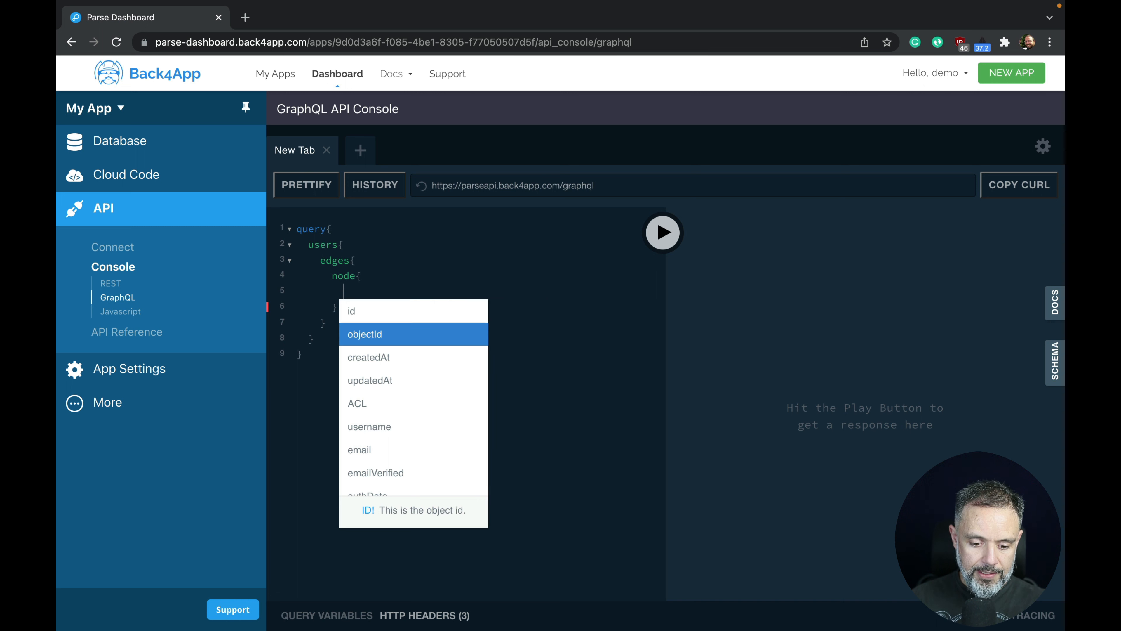
Add username to the users query, run it, then add the avatar field below username.
key(Return)
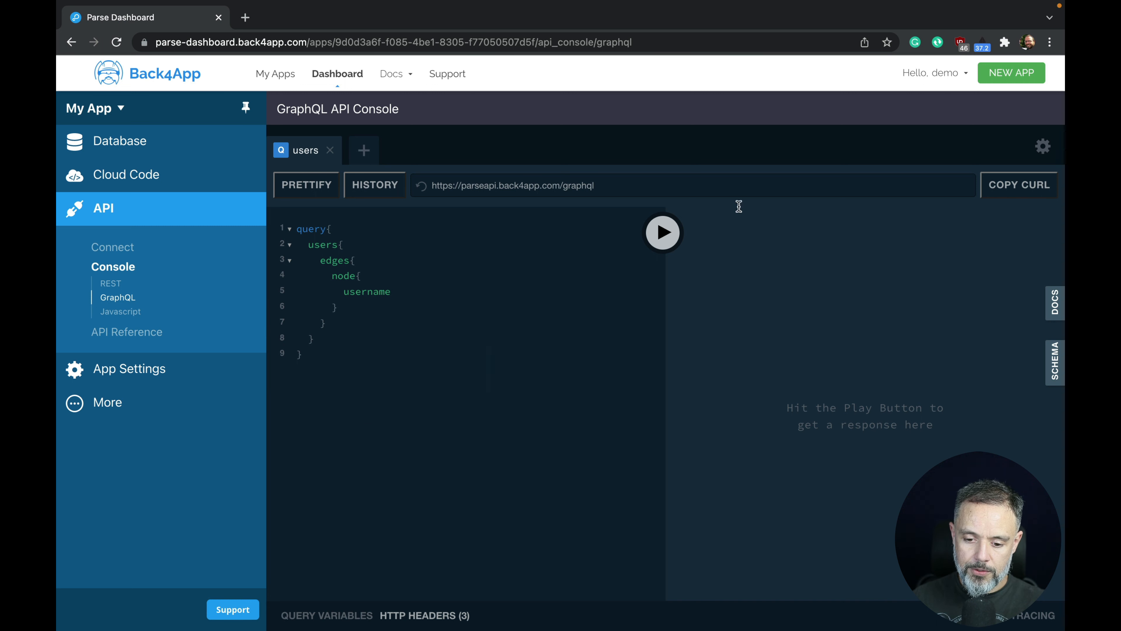
click(663, 232)
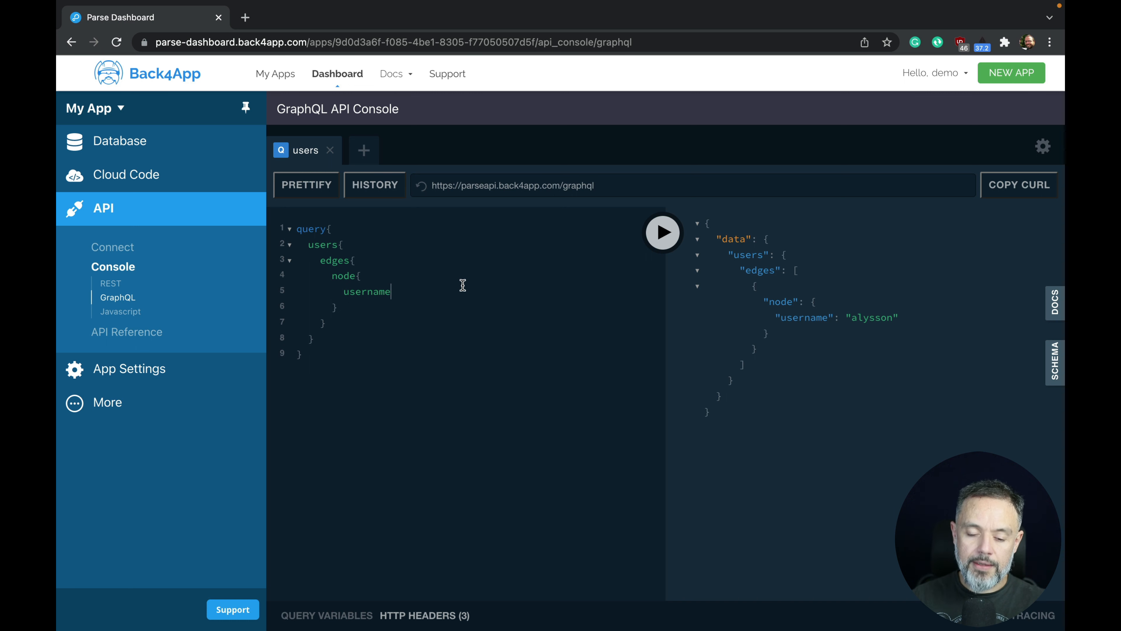
key(Return)
text(av)
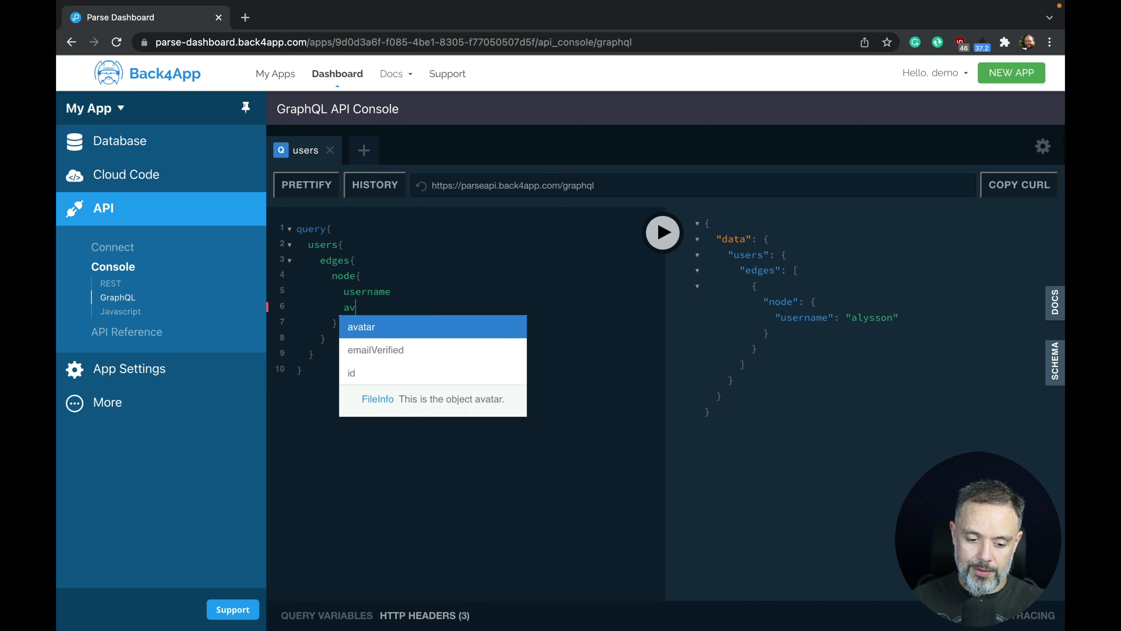
key(Return)
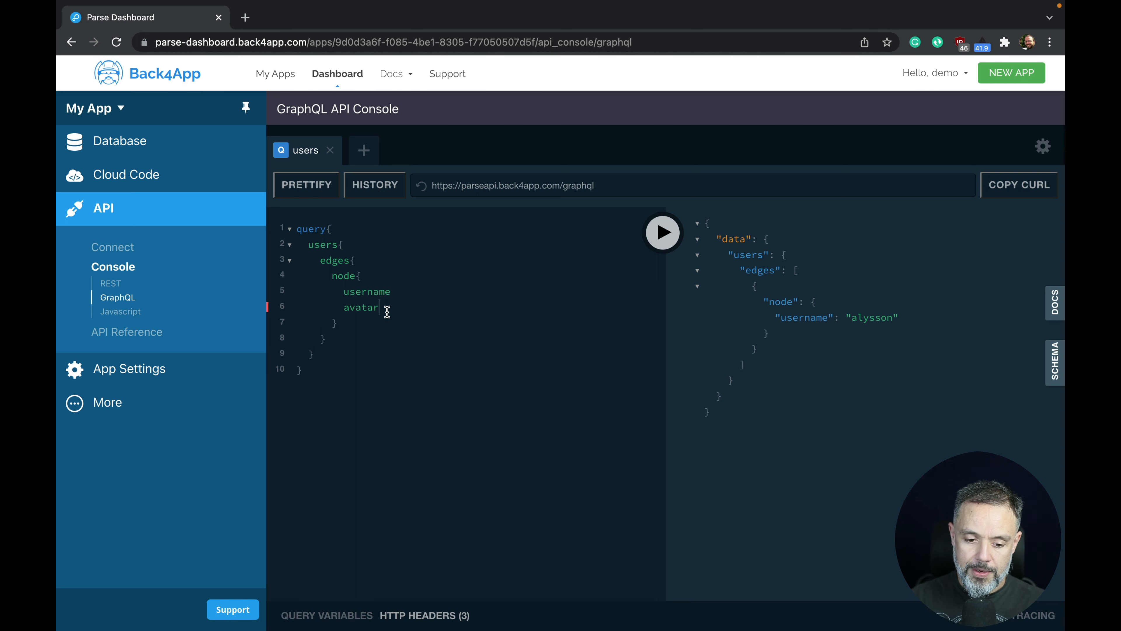
Give the avatar field a sub-field block requesting name and url.
text({)
key(Return)
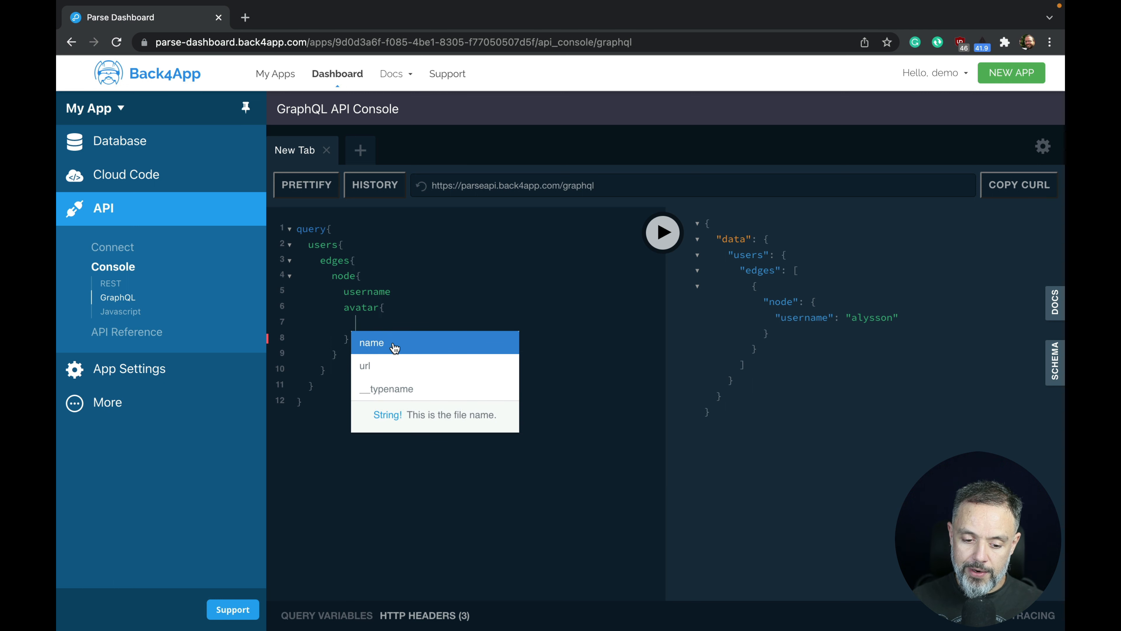
click(393, 343)
key(Return)
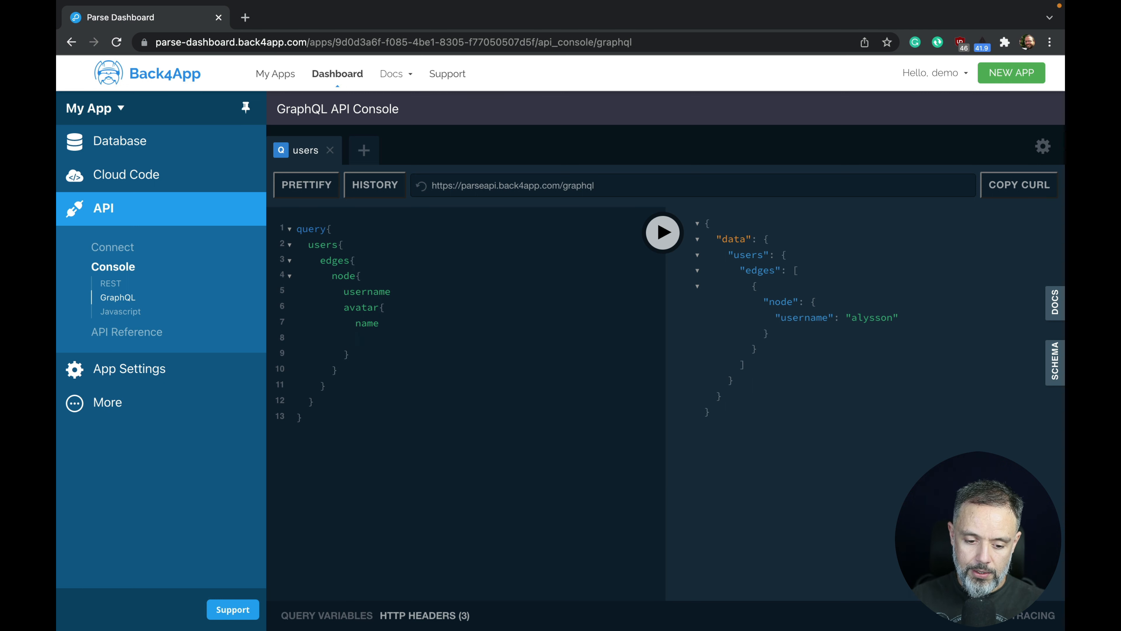
key(ctrl+space)
key(Down)
key(Return)
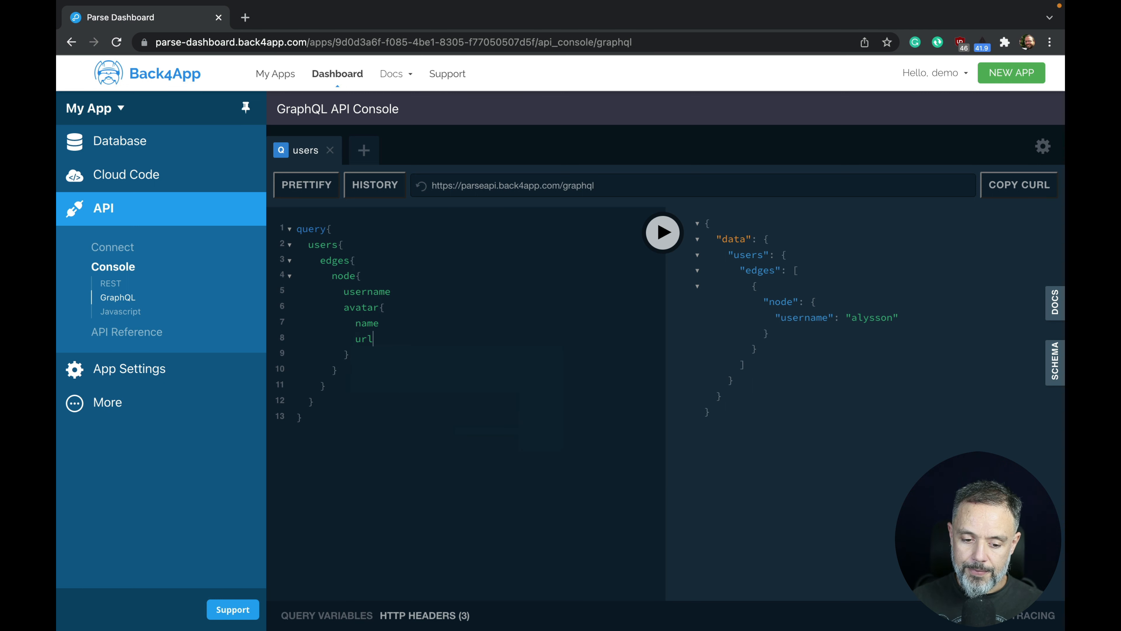
Rerun the query and widen the results to read the avatar's .jpeg file name and URL.
click(663, 233)
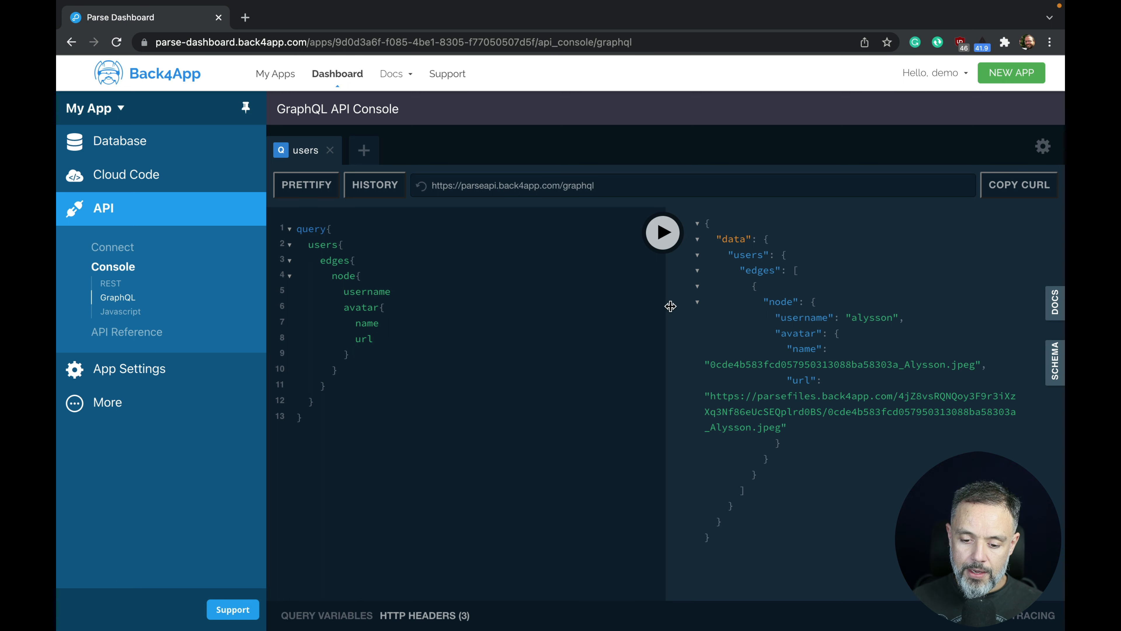
drag(663, 305, 438, 302)
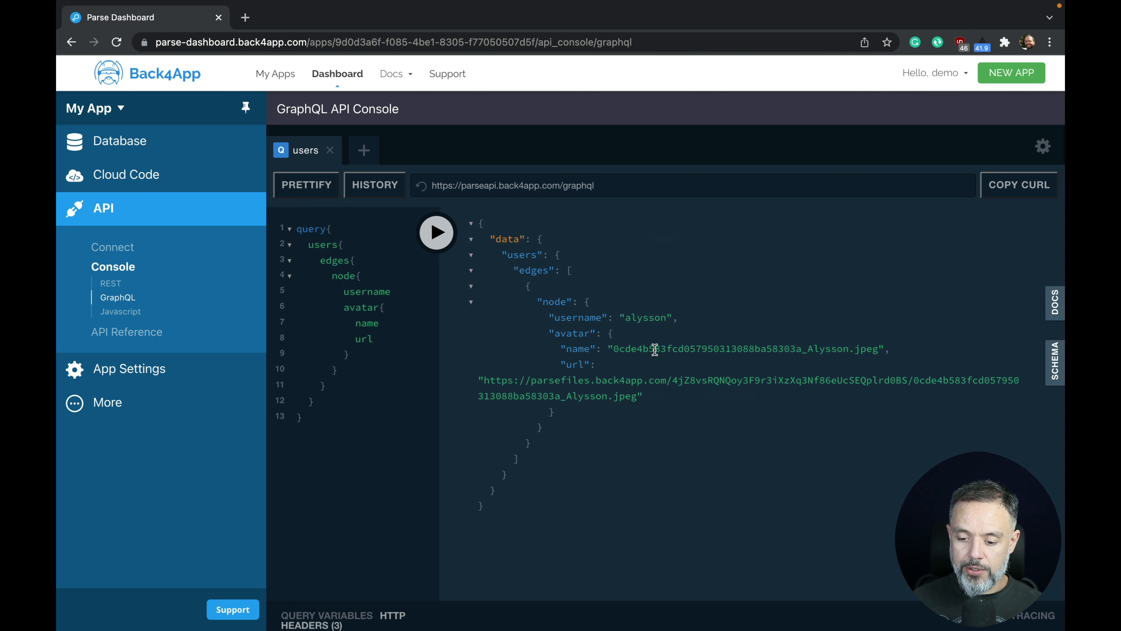
click(809, 349)
drag(837, 350, 875, 350)
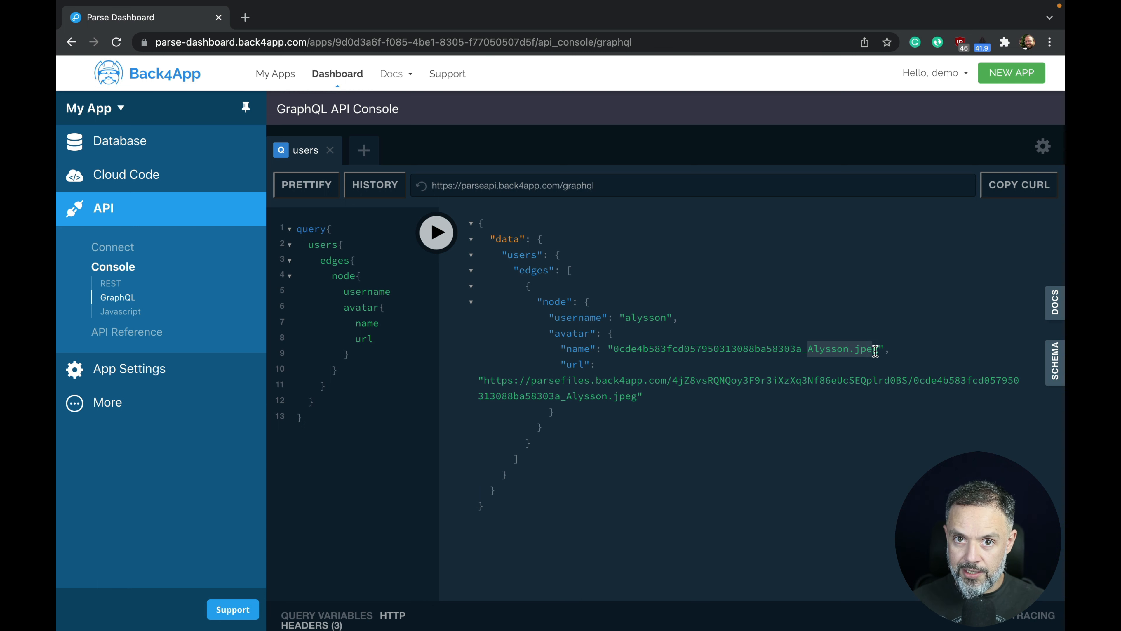
double_click(731, 352)
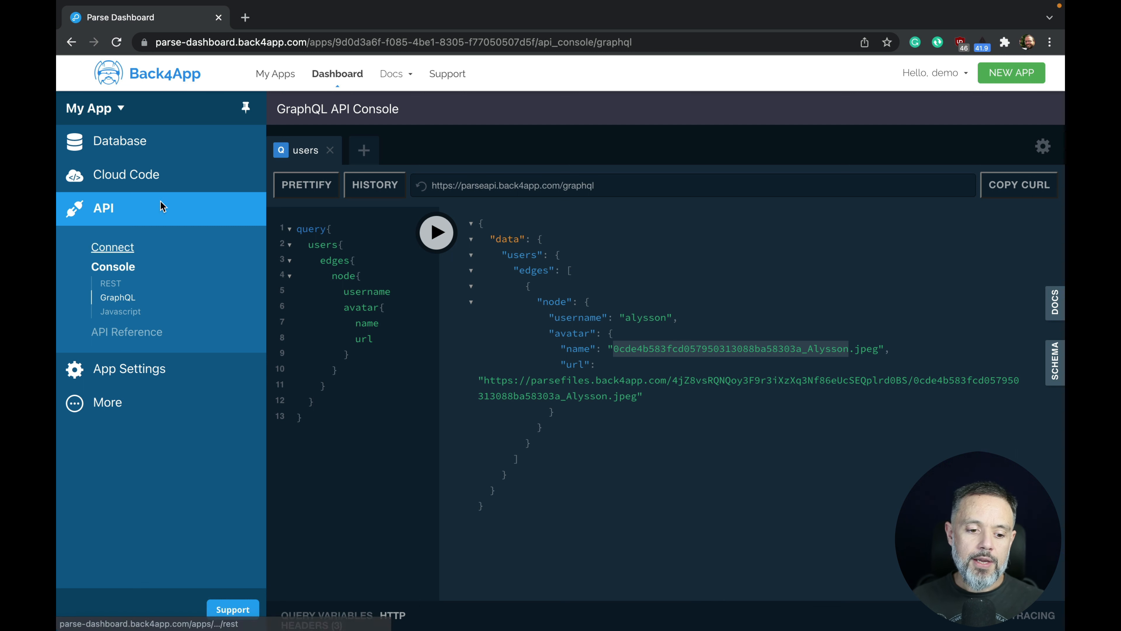
In the User class table, add a new row with username alex.
click(130, 143)
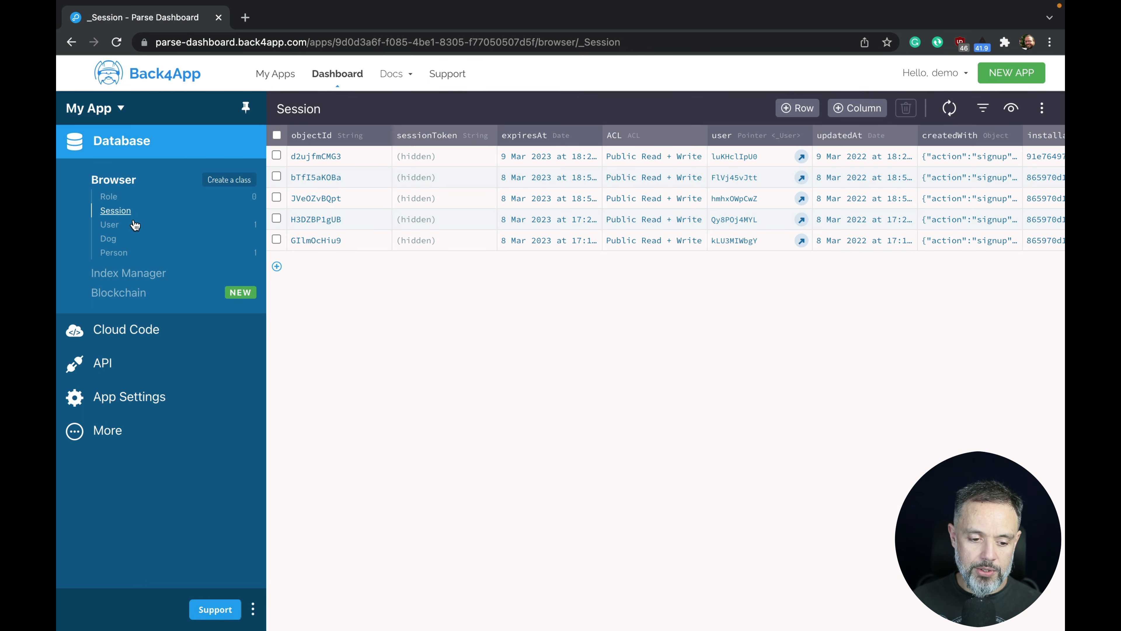
click(109, 225)
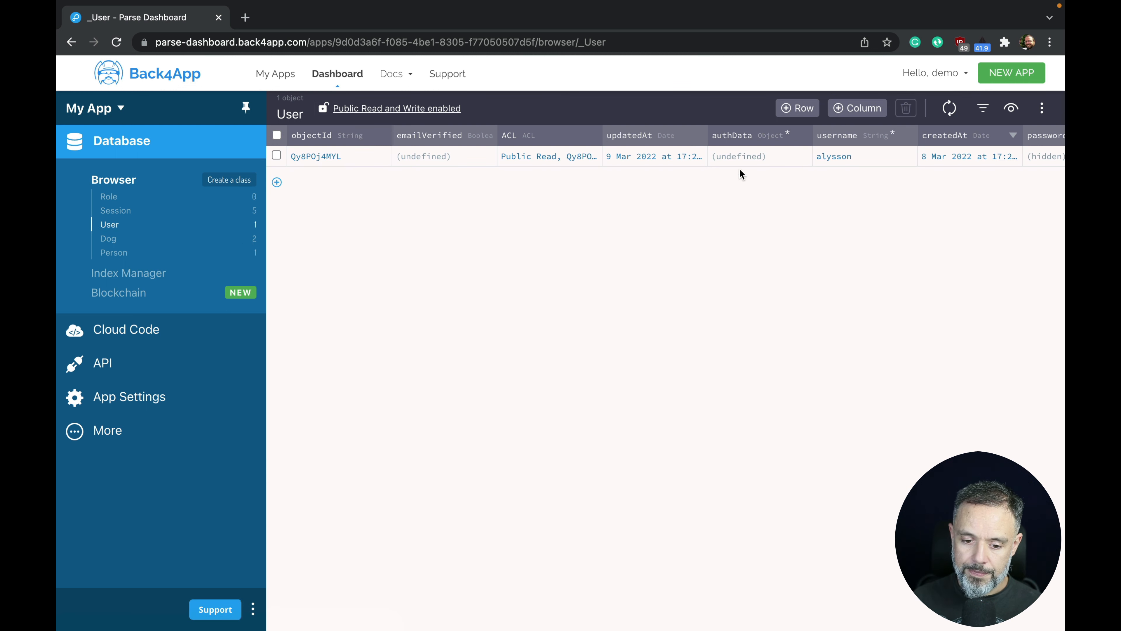
click(275, 183)
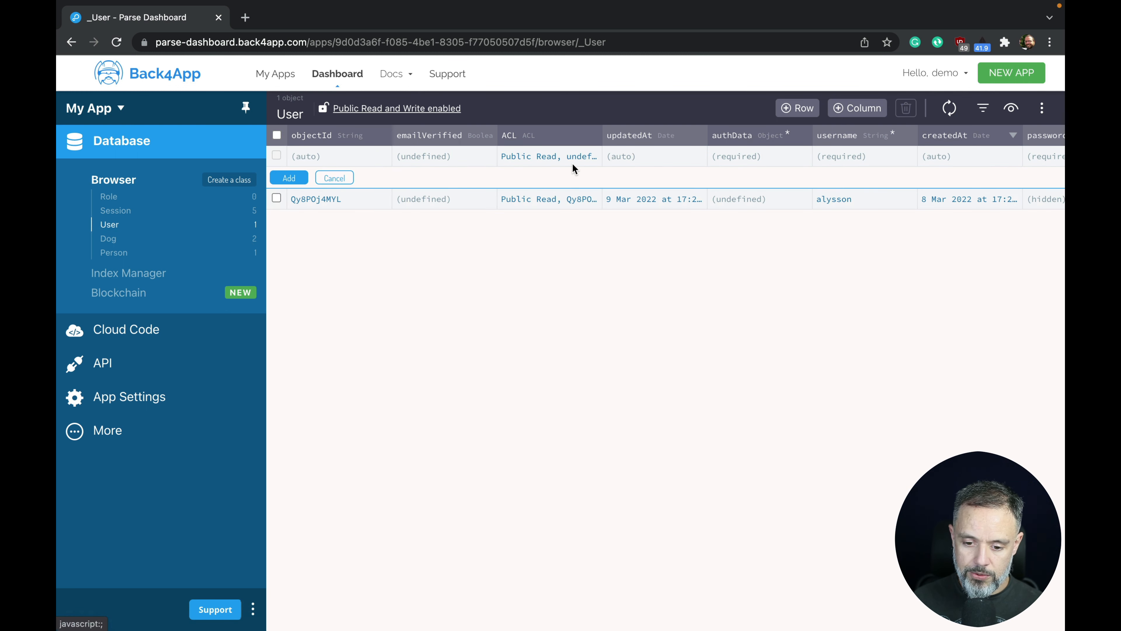
double_click(845, 158)
text(alex)
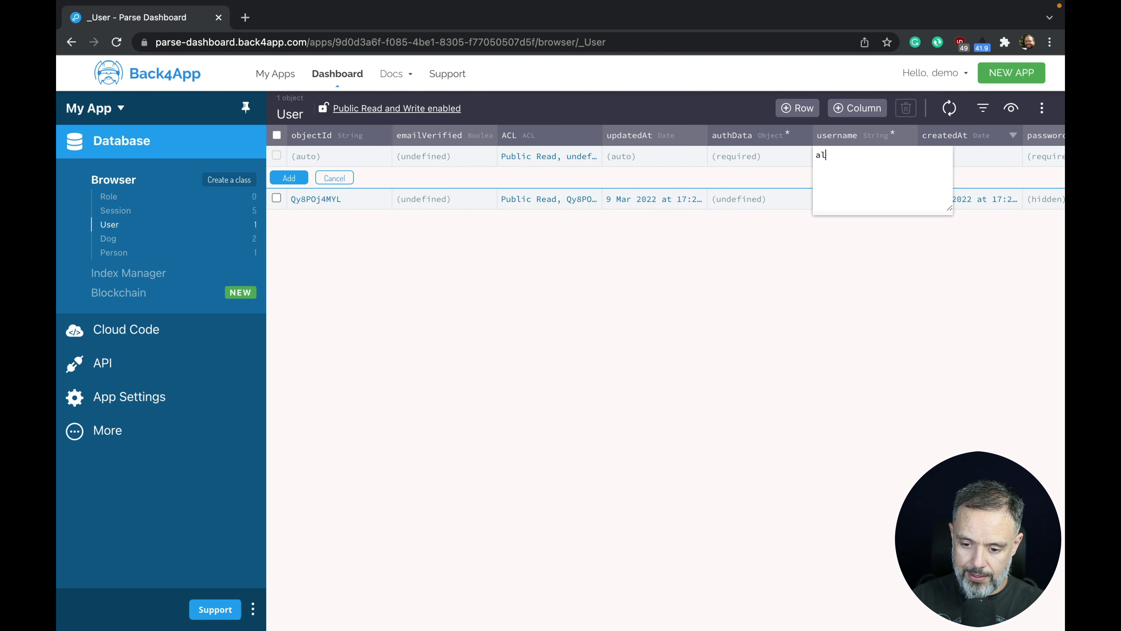
key(Return)
Enter the new user's password, save the row, and select alex's empty avatar cell.
click(1049, 152)
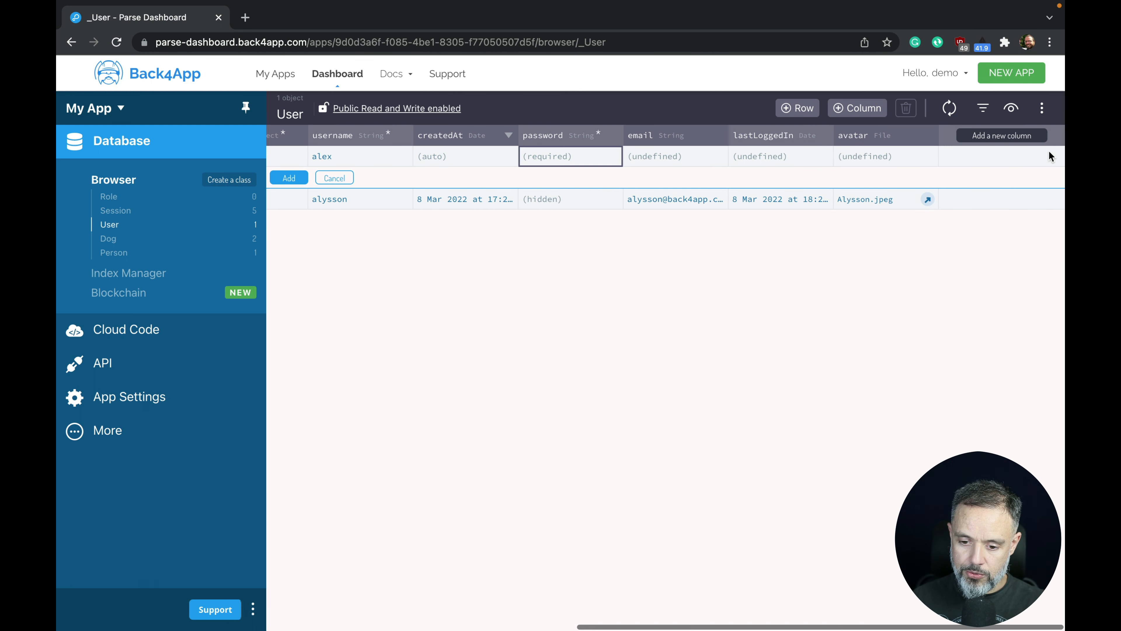
double_click(603, 154)
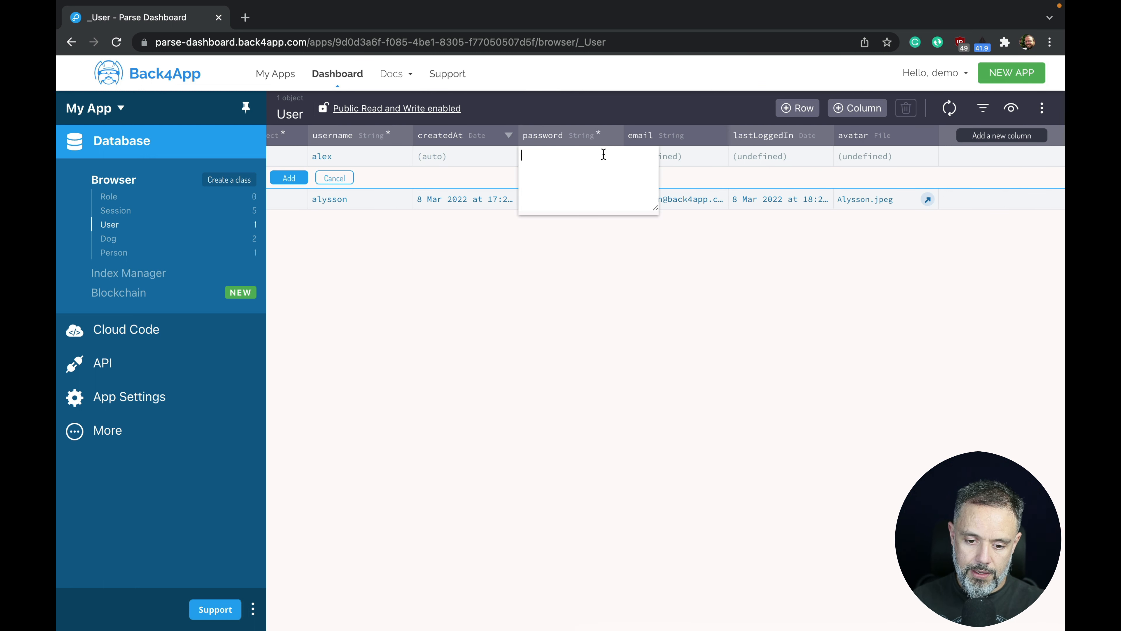
text(abc123)
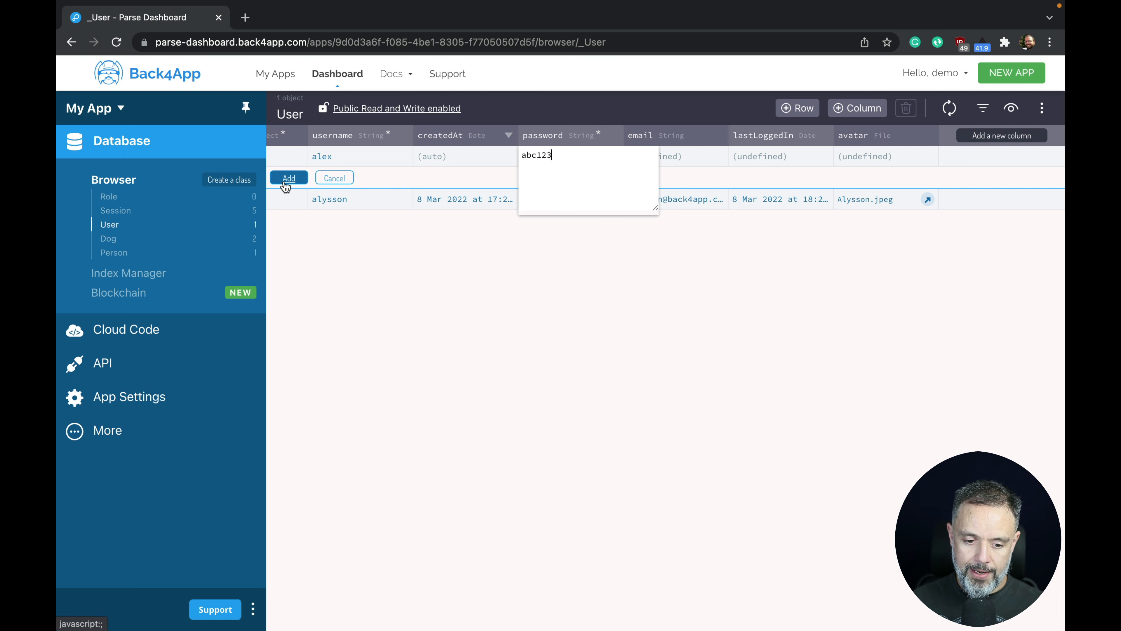
click(284, 179)
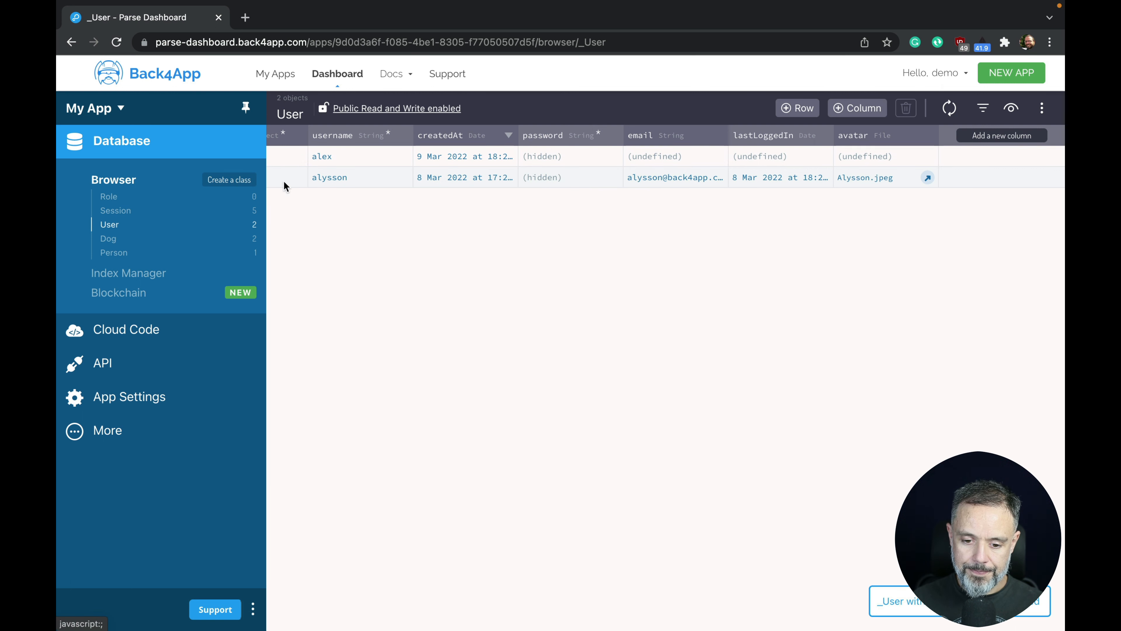
click(872, 155)
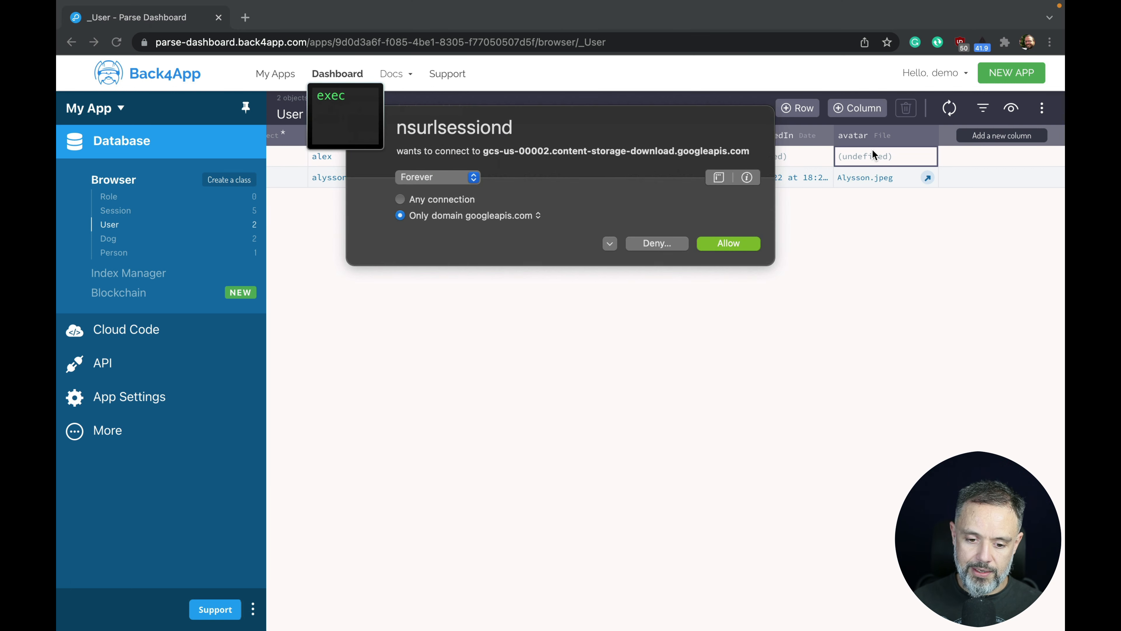
Allow the file storage connection and upload Alex.jpeg as alex's avatar.
click(460, 200)
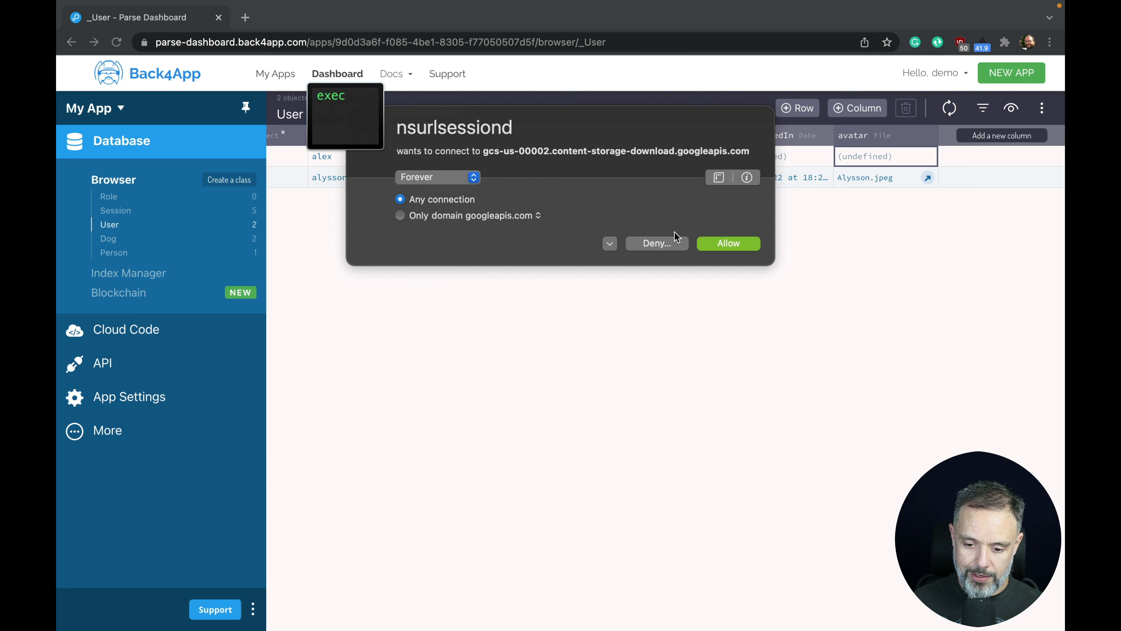
click(717, 243)
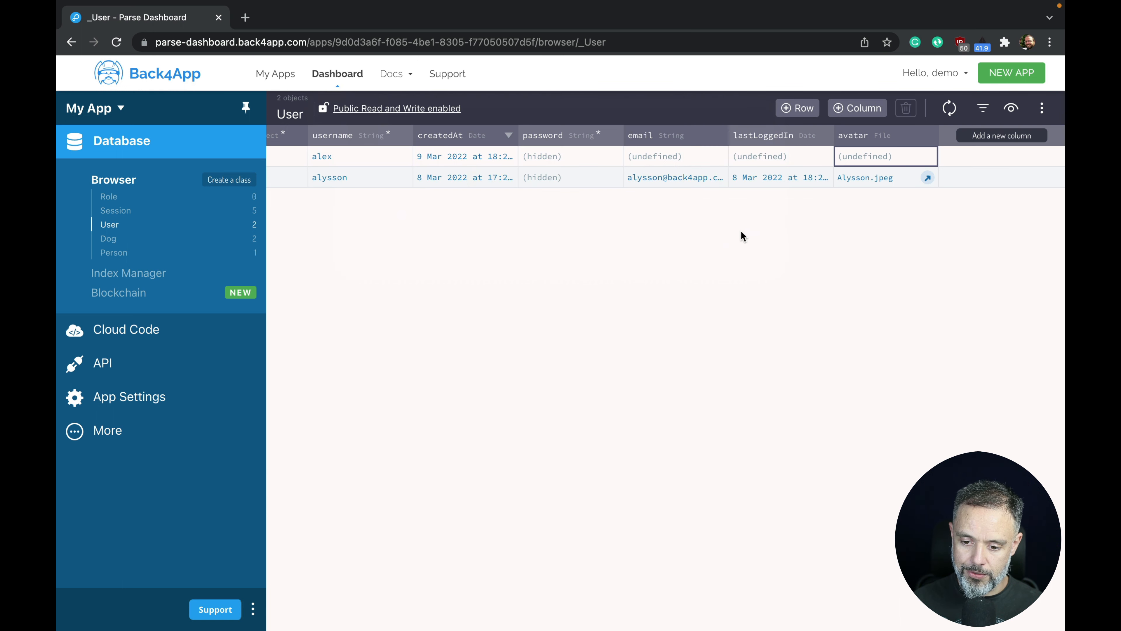
double_click(849, 154)
click(437, 214)
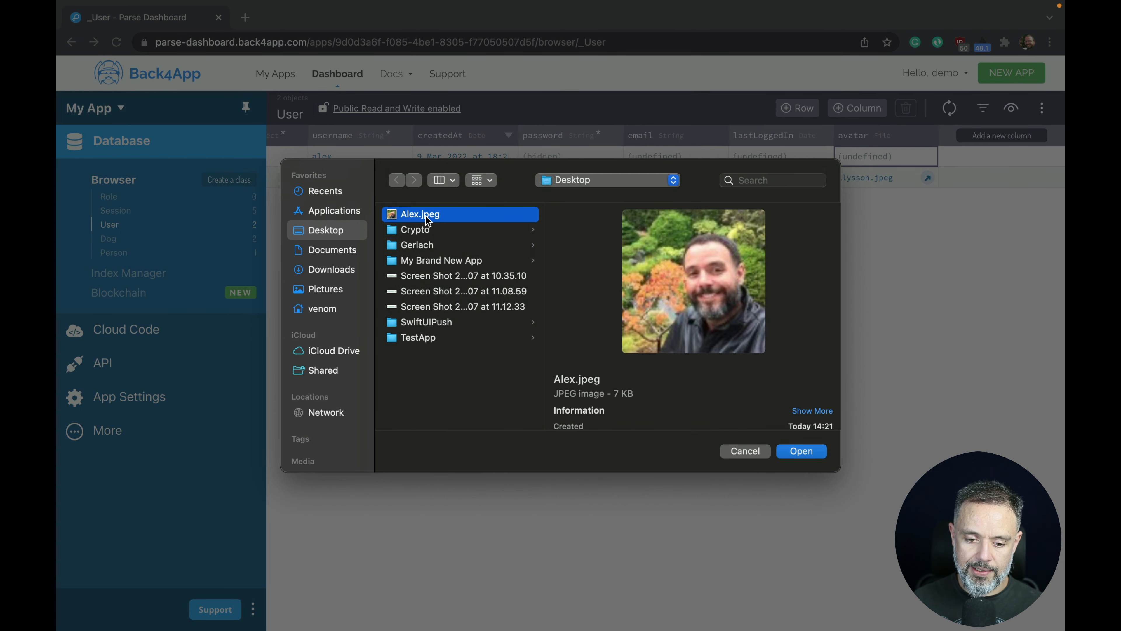
click(802, 451)
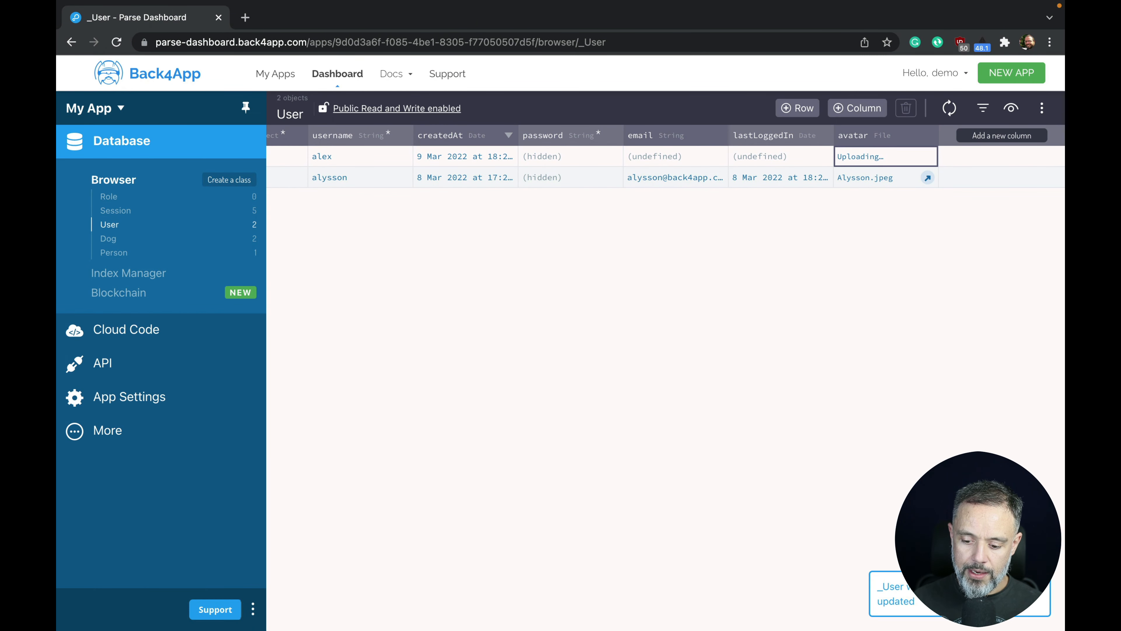
Refresh the table and check alex's uploaded avatar image in a new tab, then close it.
click(953, 110)
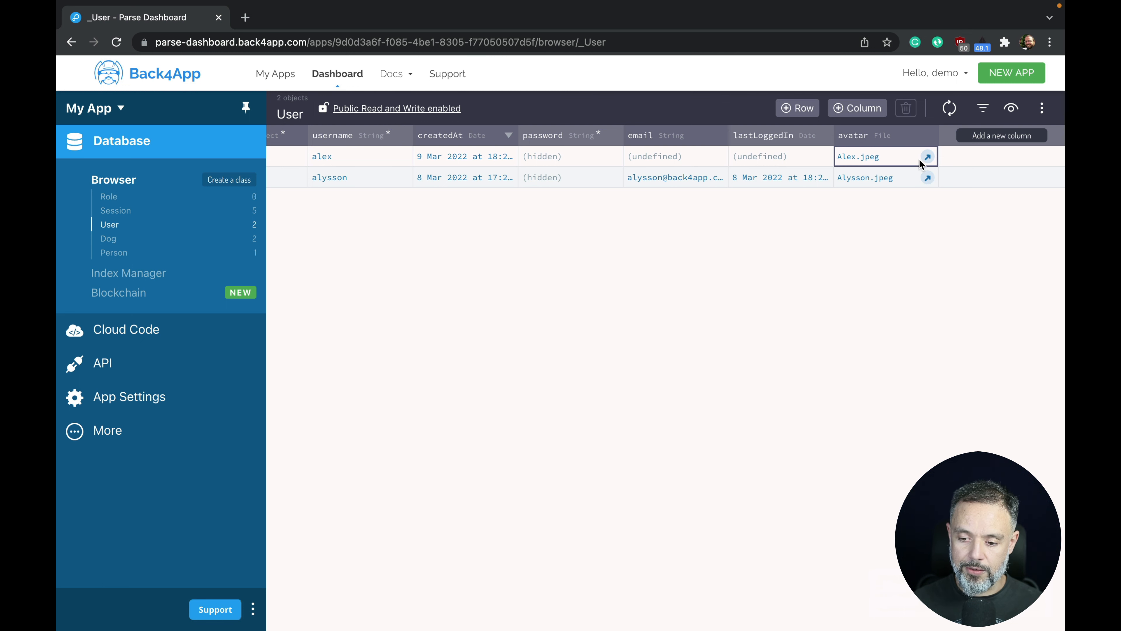
click(927, 156)
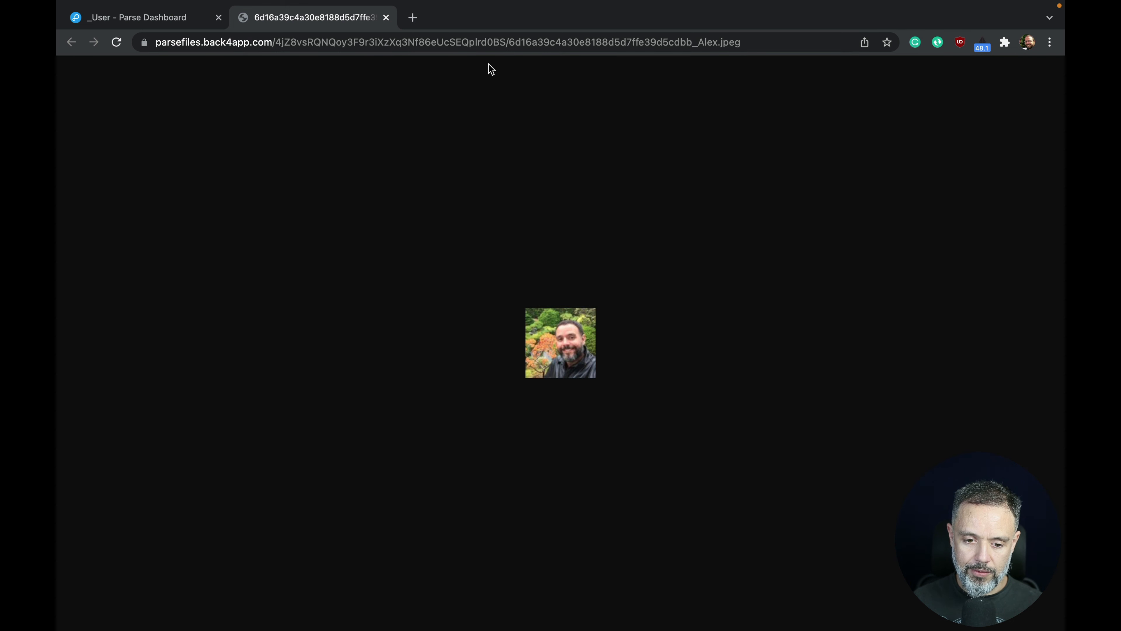
click(386, 18)
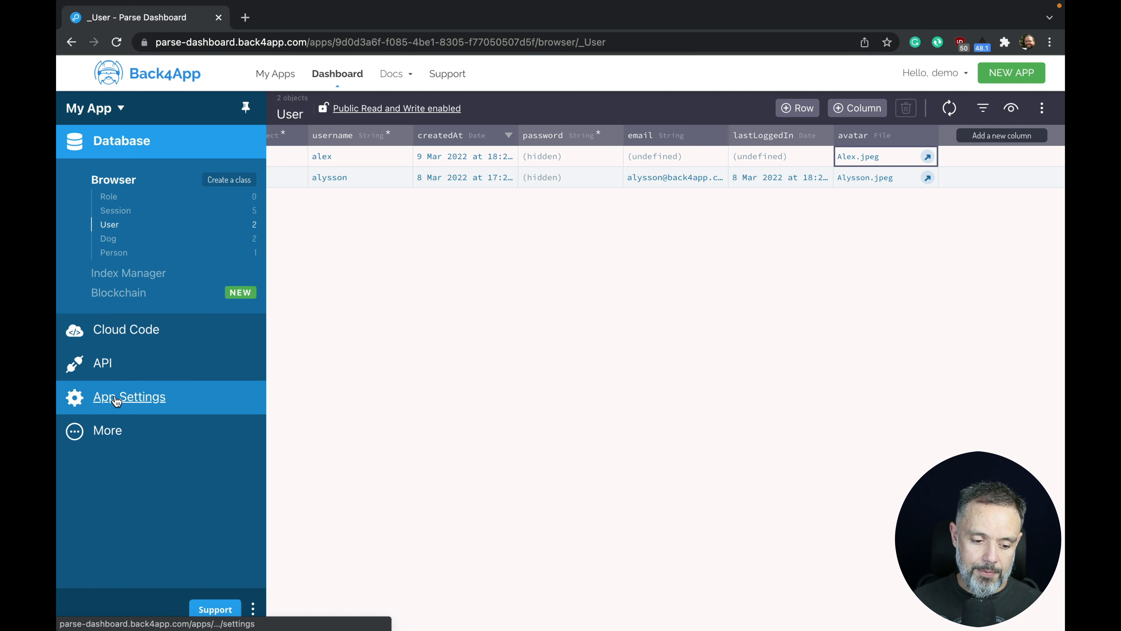
Rerun the users query in the GraphQL API console and find alex's avatar results.
click(106, 366)
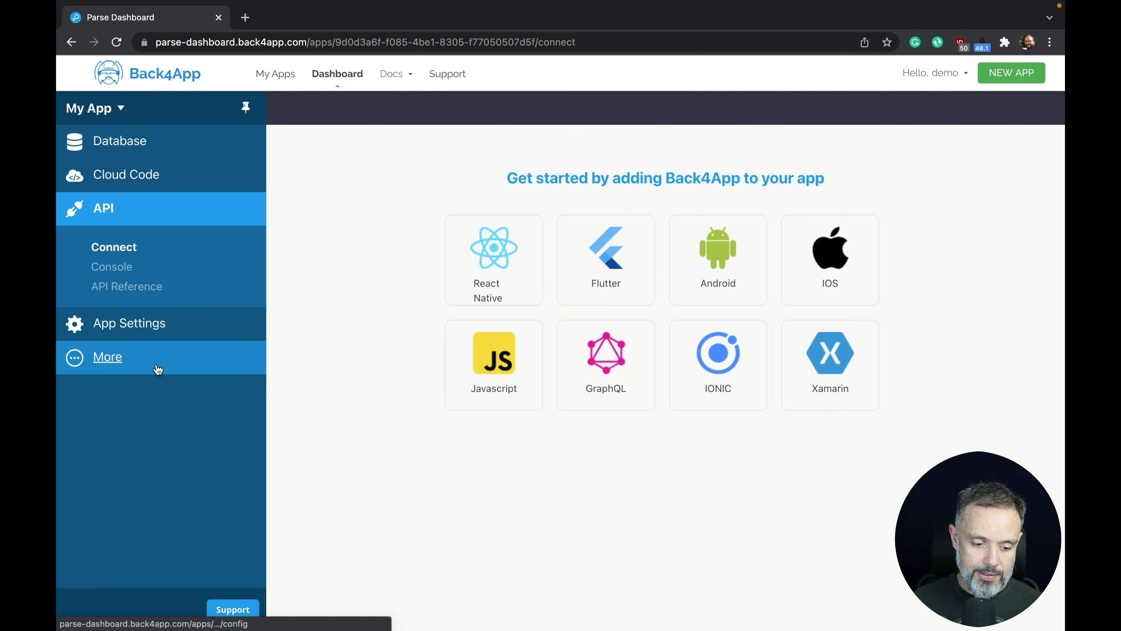
click(140, 273)
click(118, 296)
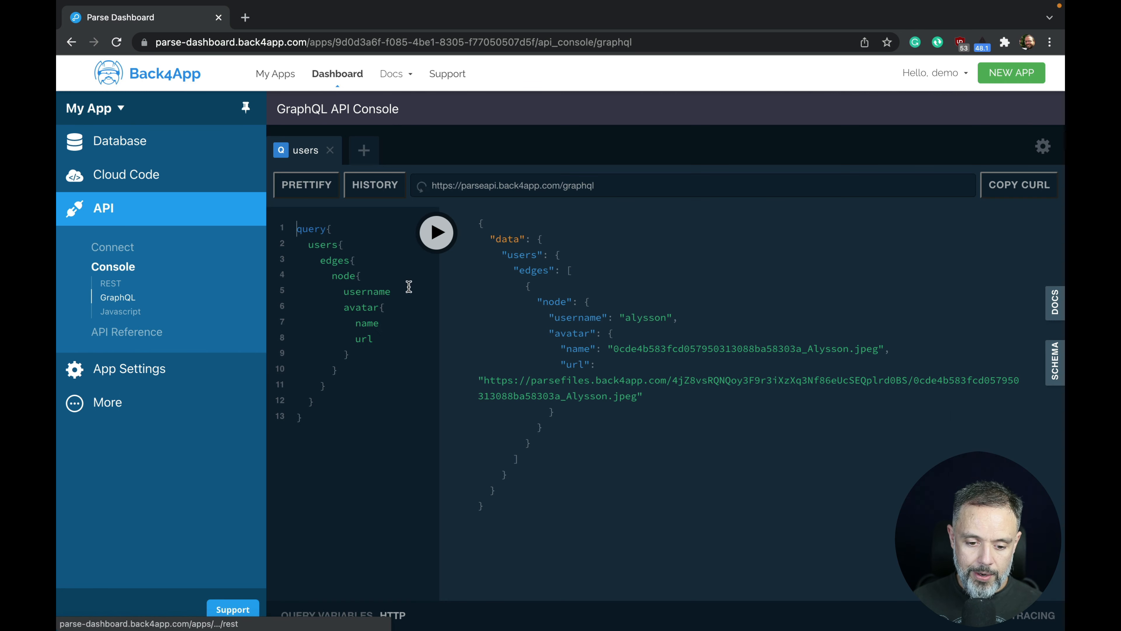
click(437, 237)
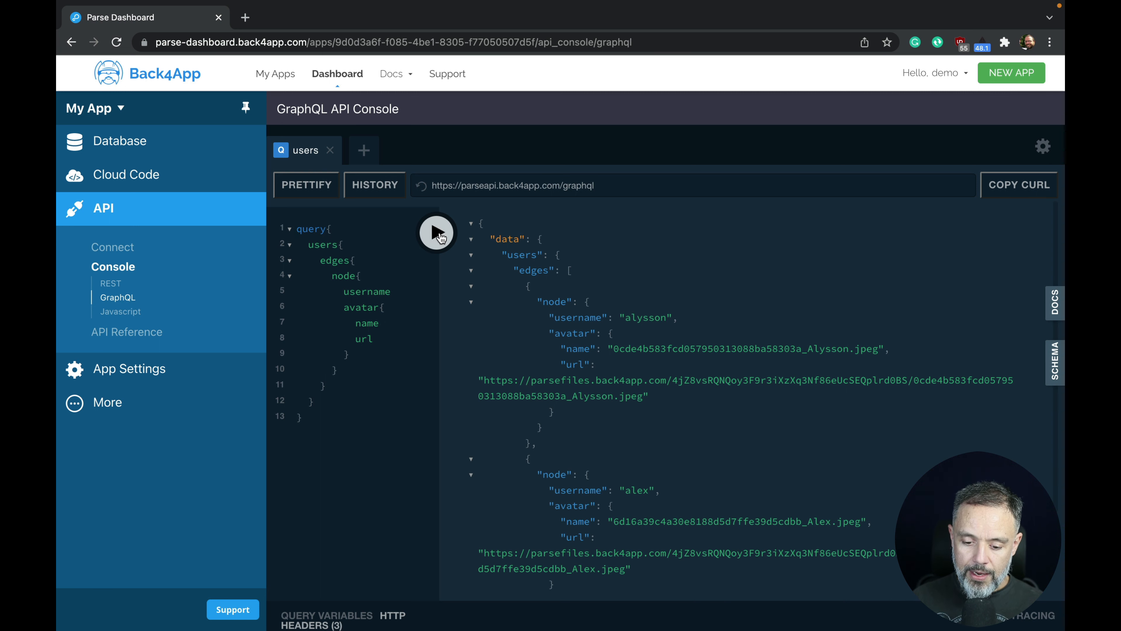
scroll(658, 355, down, 3)
double_click(638, 385)
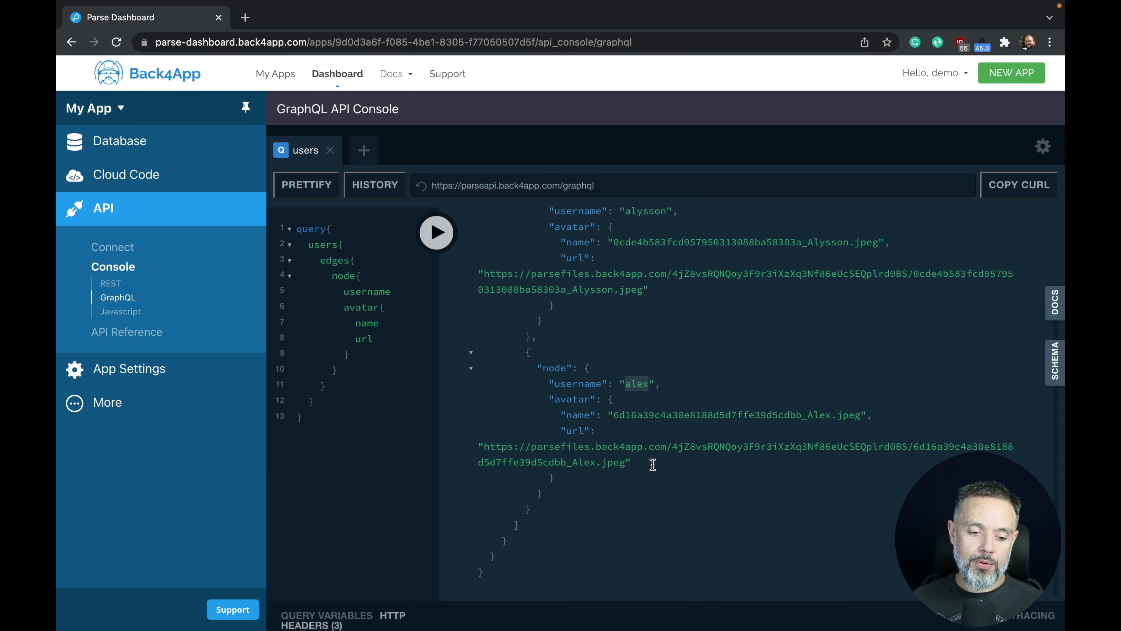
Open the User class in the database browser and scroll to the Alex.jpeg and Alysson.jpeg avatars.
click(117, 141)
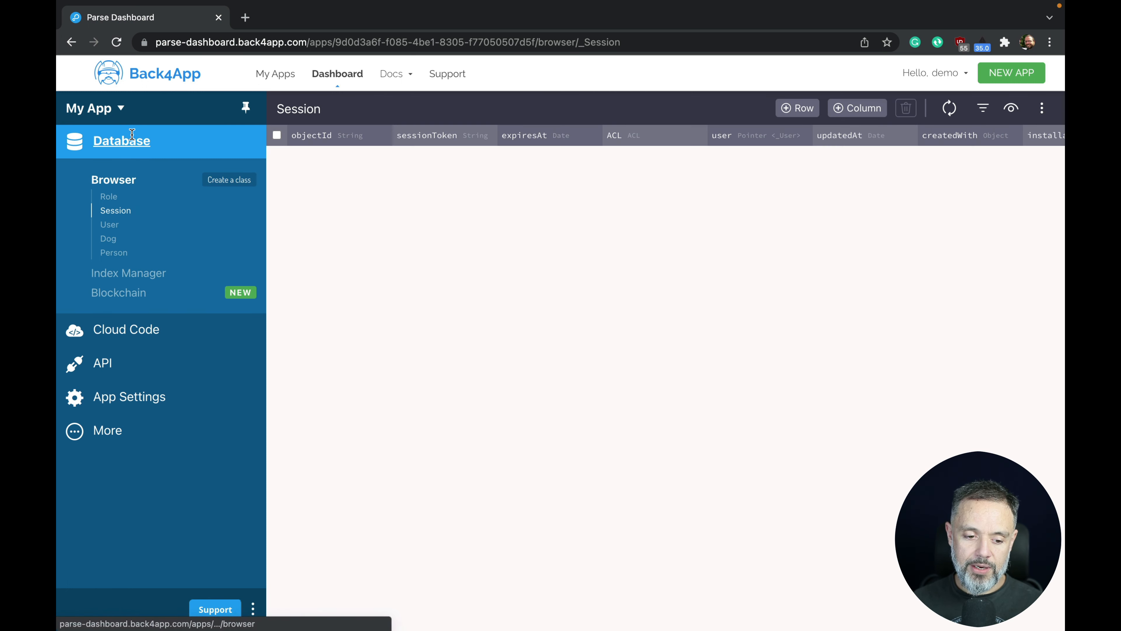
click(121, 224)
scroll(911, 278, right, 3)
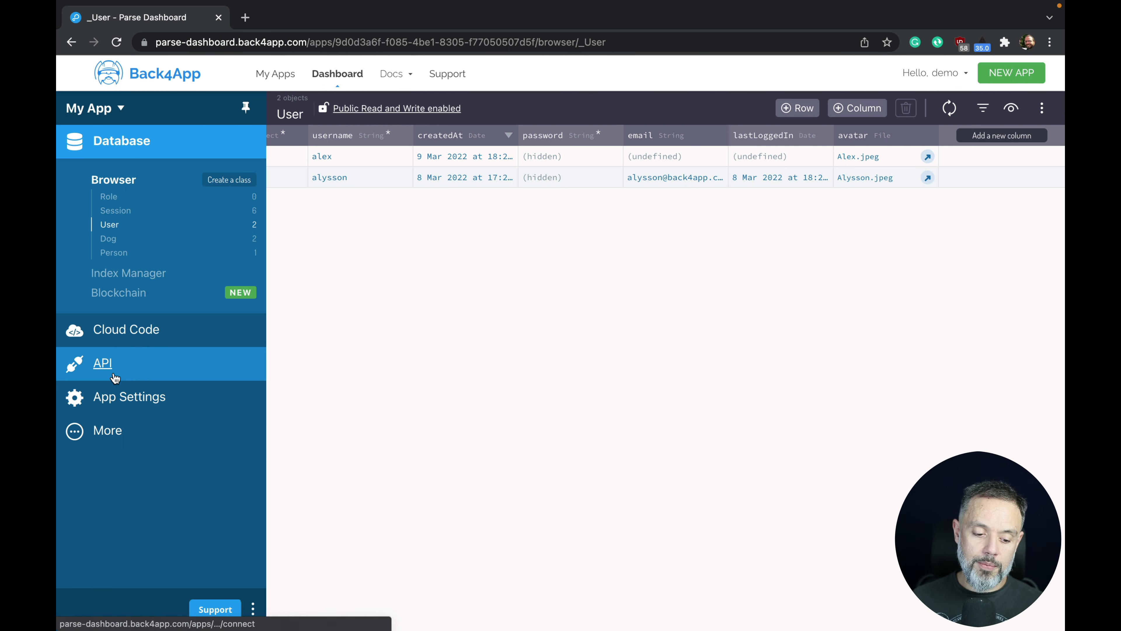
Open App Settings > General and scroll down to the Danger Zone section.
click(114, 396)
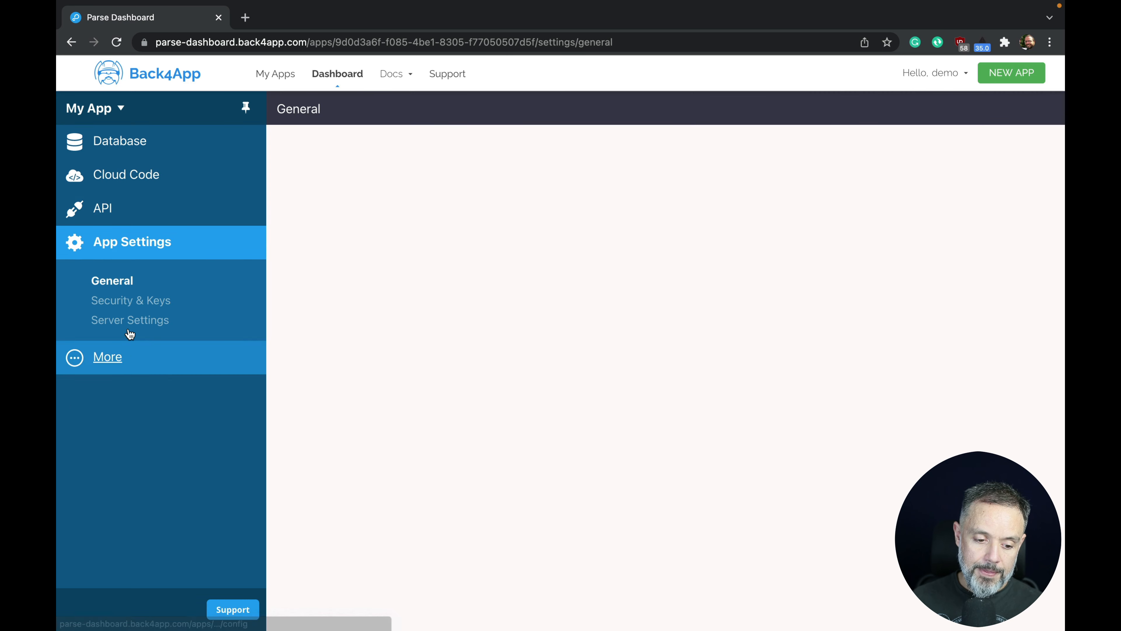
scroll(491, 387, down, 20)
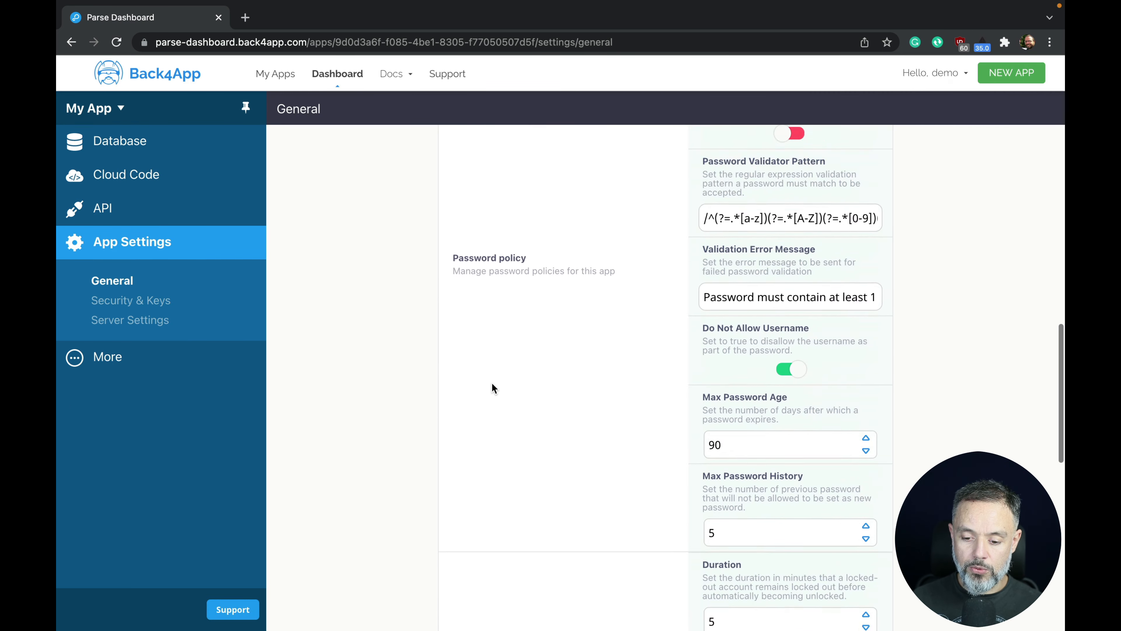
scroll(492, 383, down, 7)
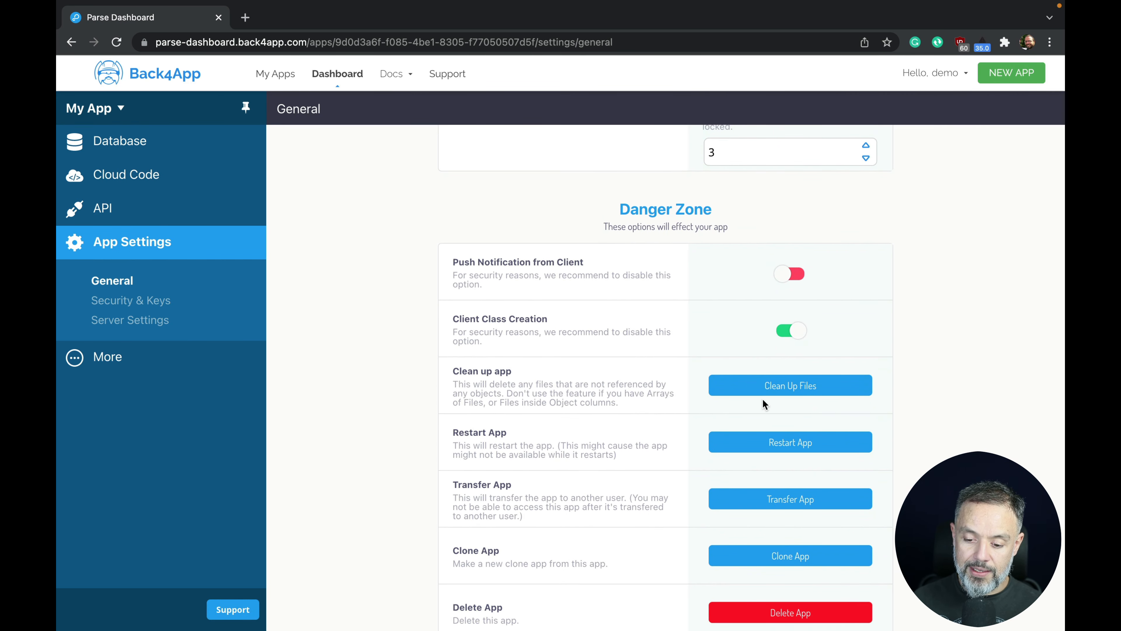